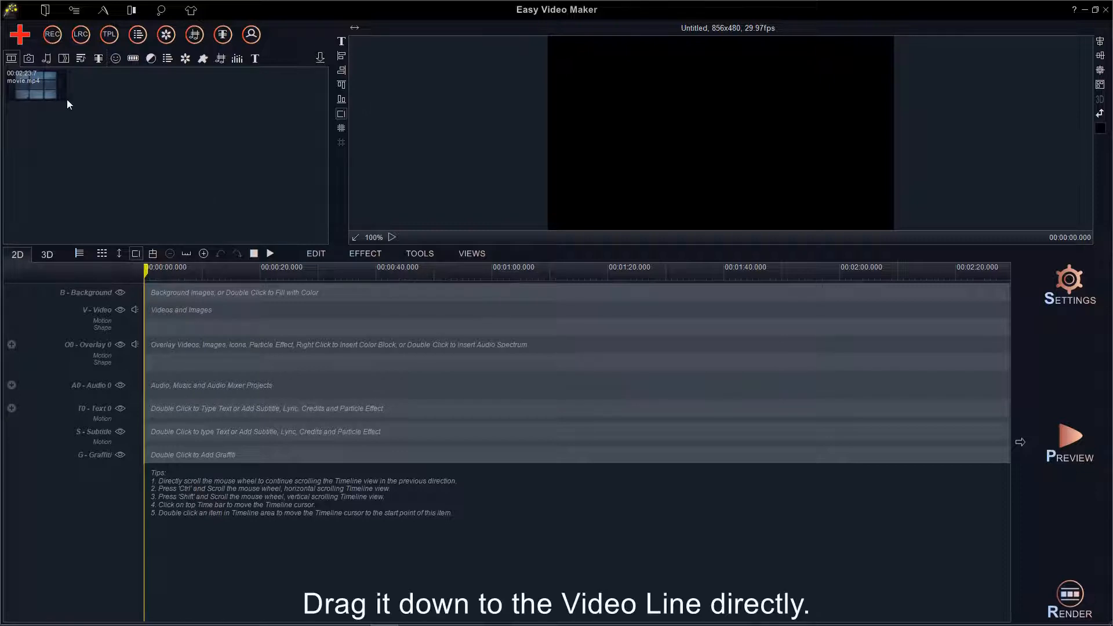
Place movie.mp4 at the start of the Video track and open it for cutting in a maximized Media Cutter.
drag(46, 90, 166, 312)
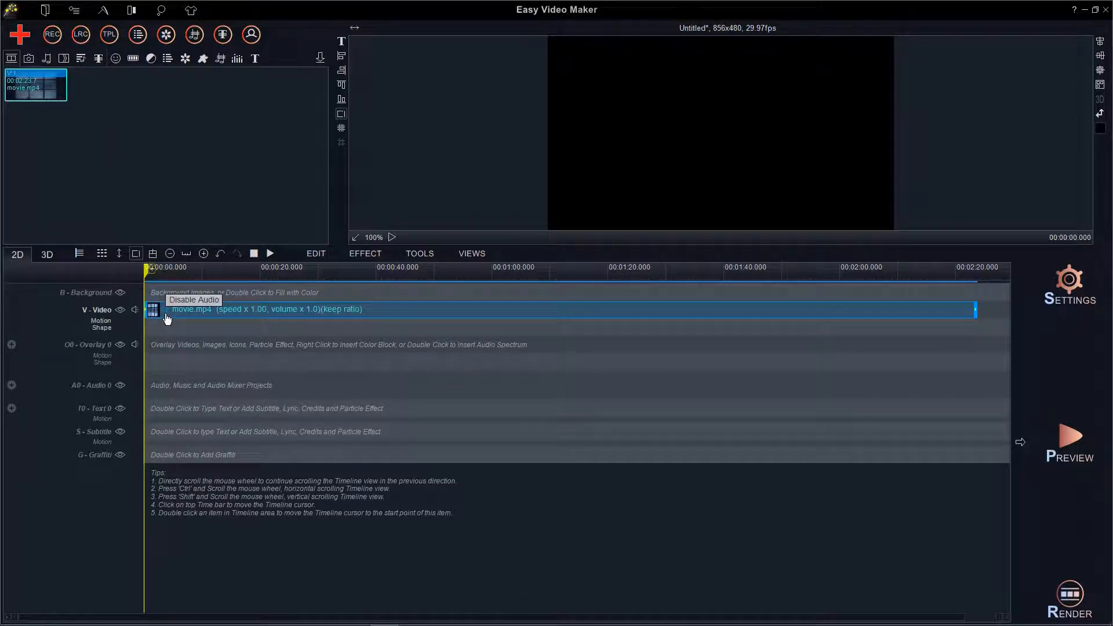
right_click(166, 312)
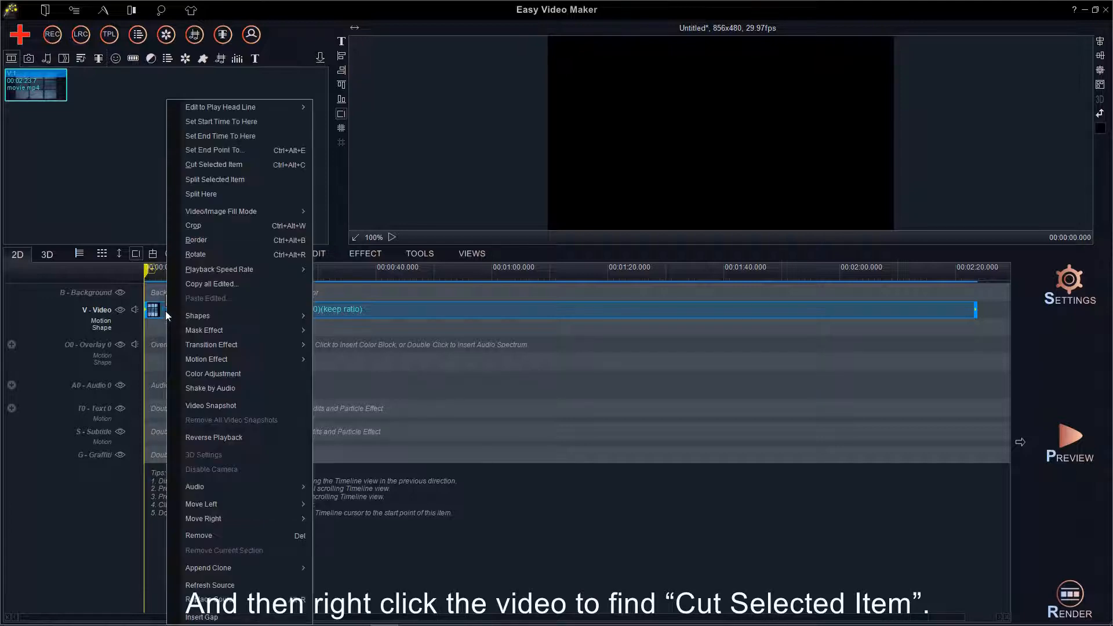
click(175, 160)
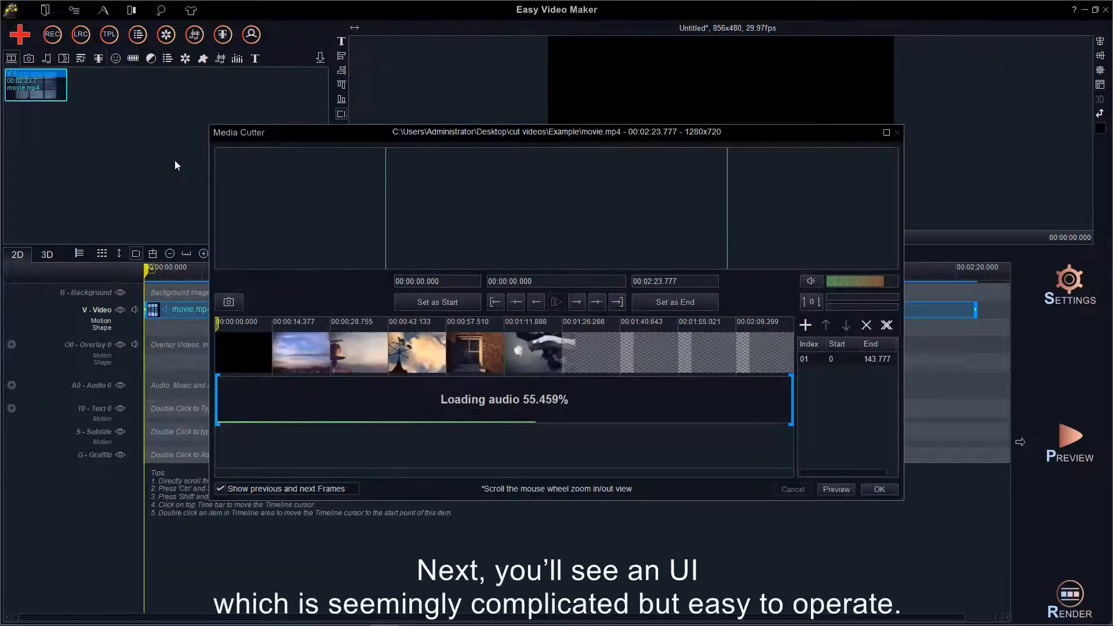
click(885, 133)
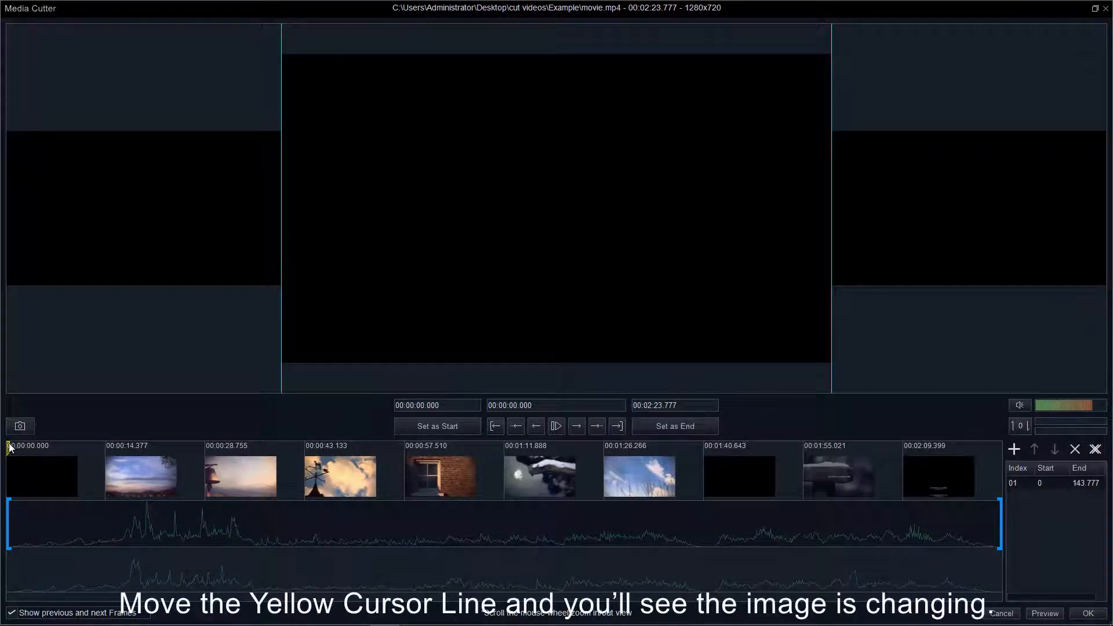
Scrub and play through the opening of the clip to look for the start of the segment to keep.
drag(10, 446, 126, 445)
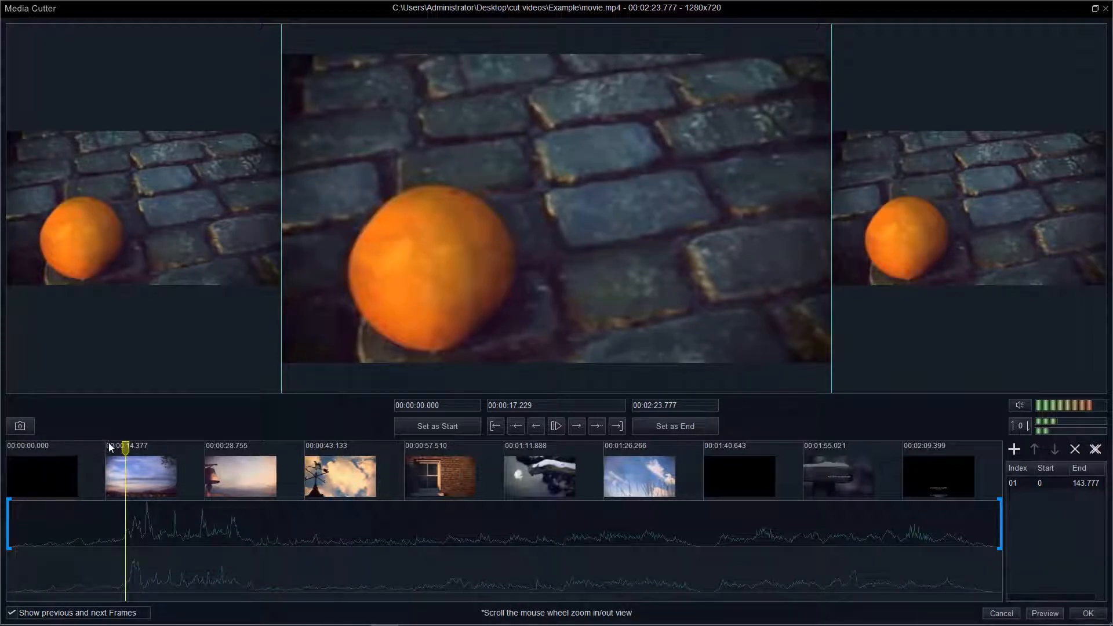
mouse_move(126, 445)
mouse_down()
mouse_move(61, 450)
mouse_move(121, 446)
mouse_up()
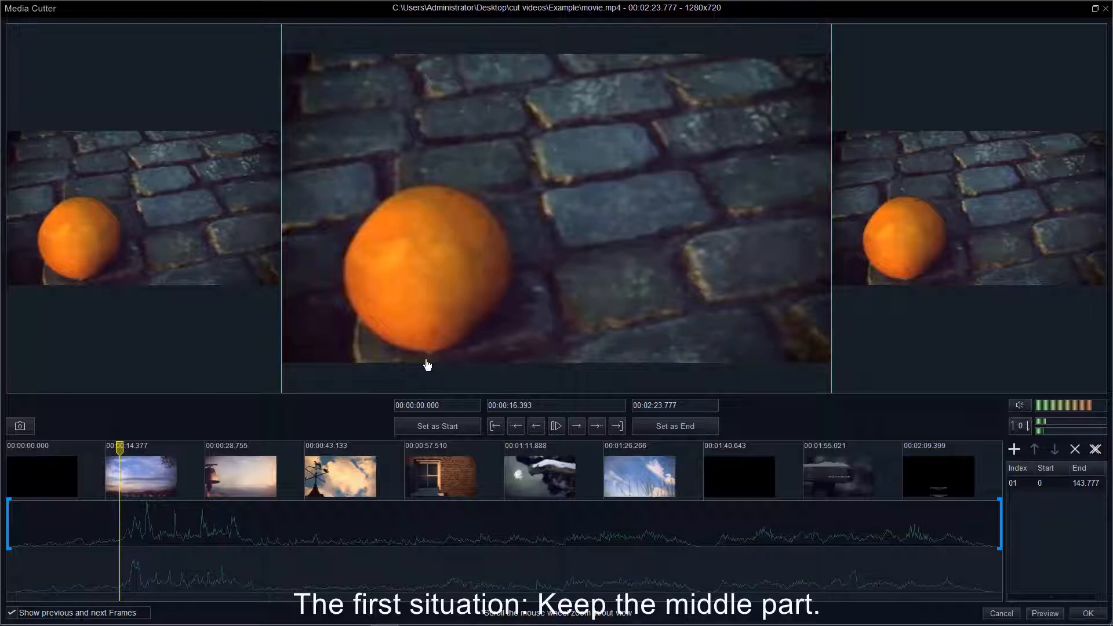
click(560, 426)
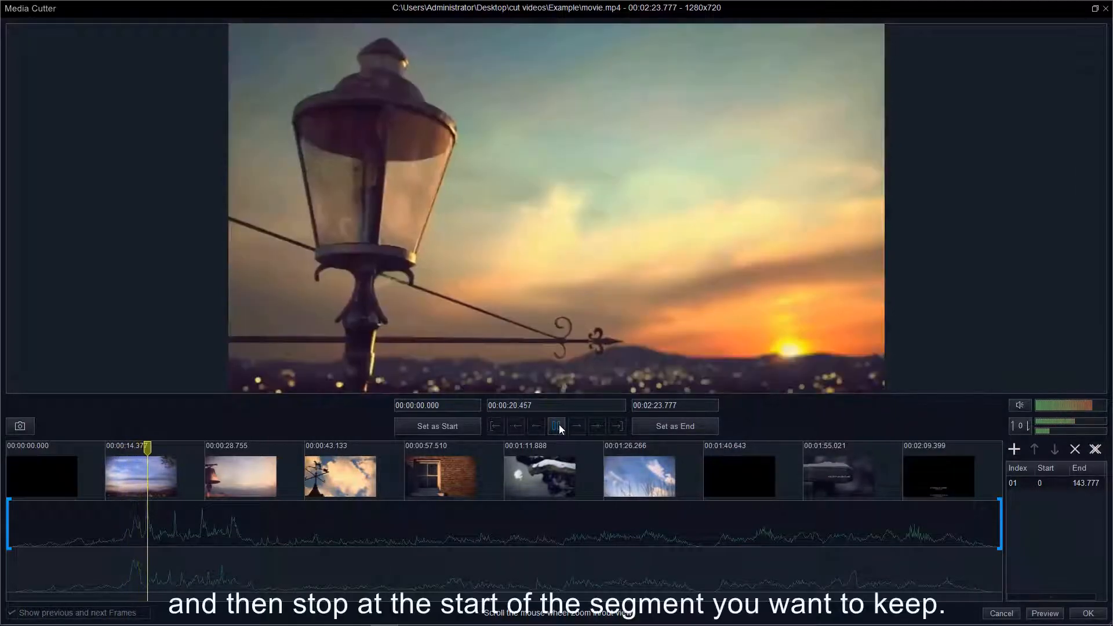
click(559, 425)
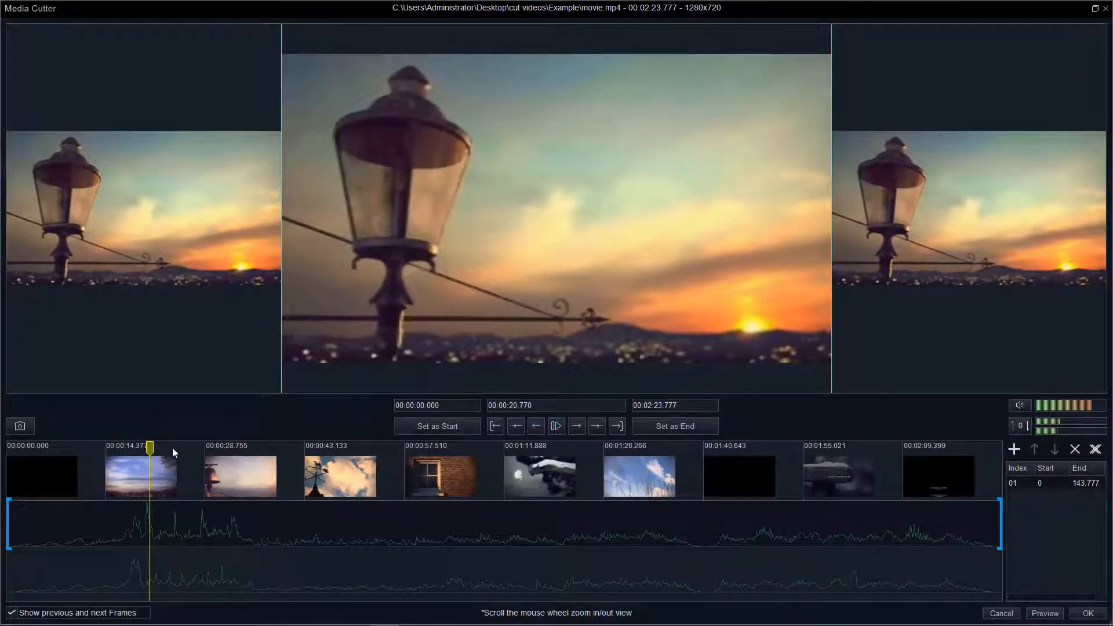
drag(151, 446, 146, 447)
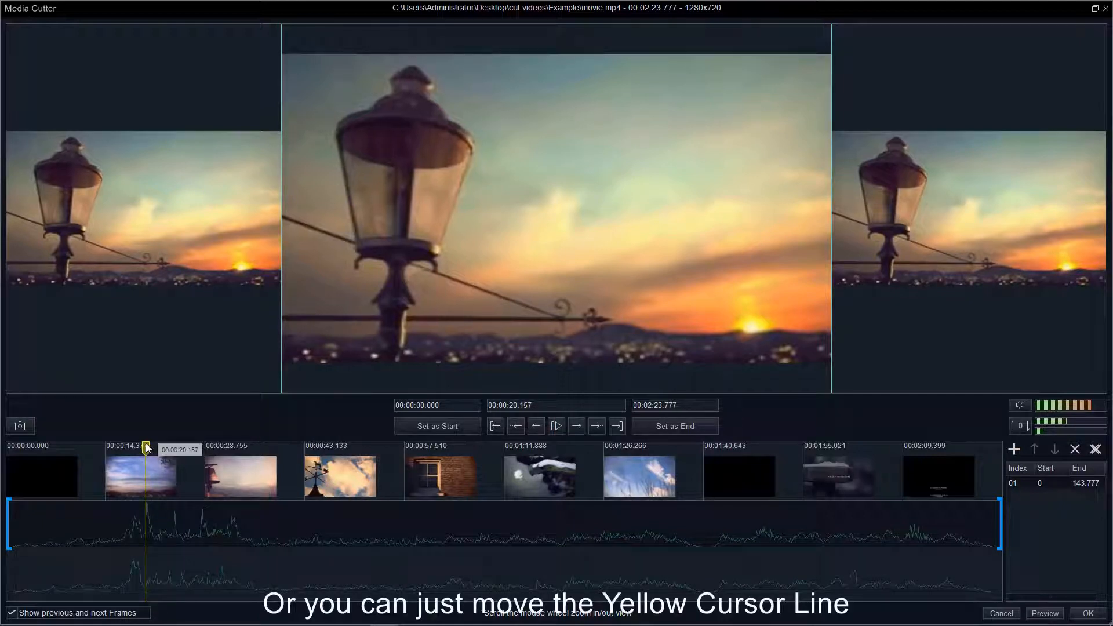
Move the playback cursor back to 00:00:15.222 and set the kept segment's start there.
drag(146, 445, 112, 450)
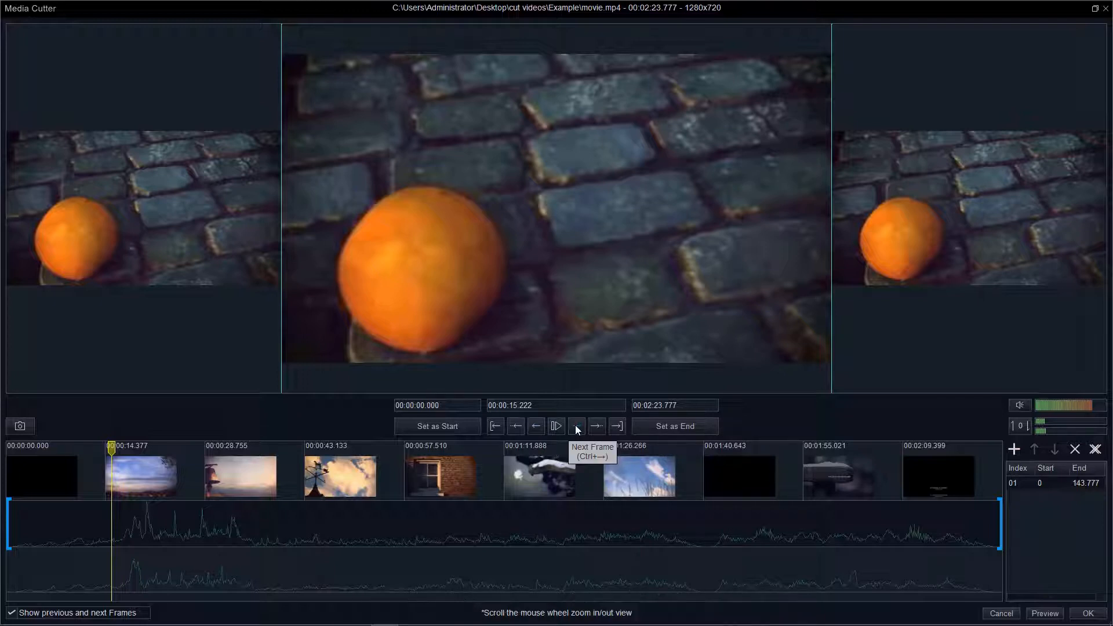
click(516, 430)
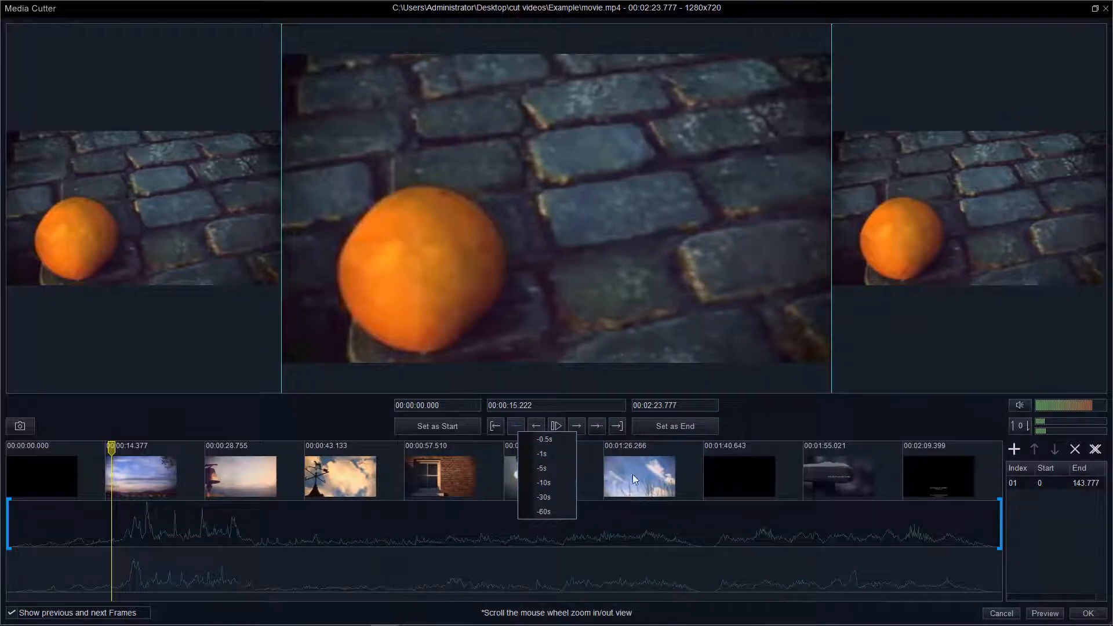
click(766, 420)
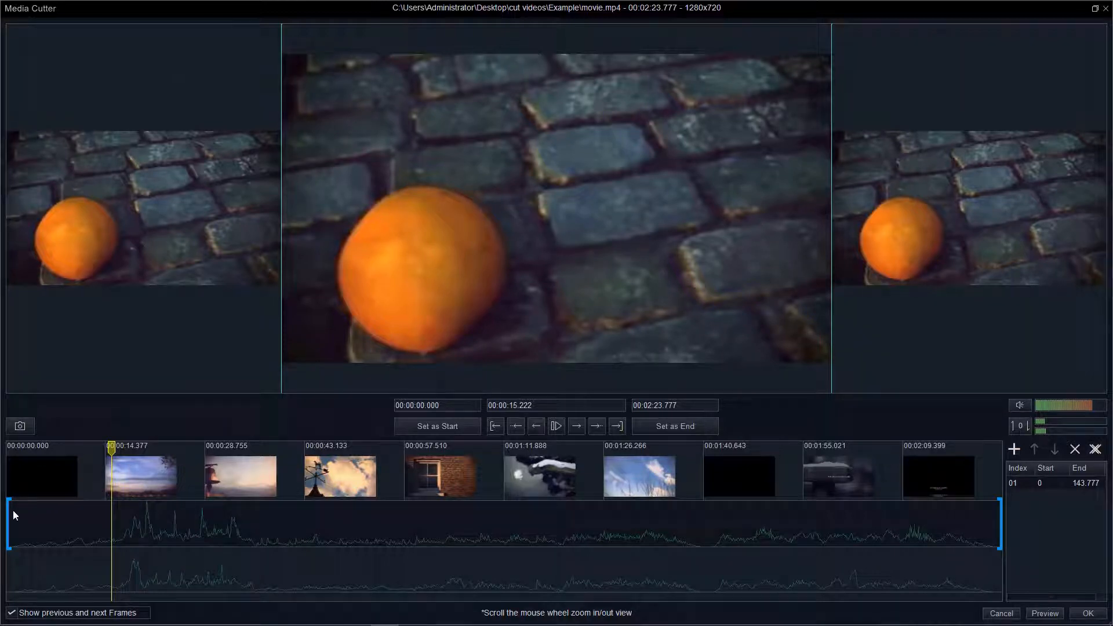
drag(13, 511, 108, 514)
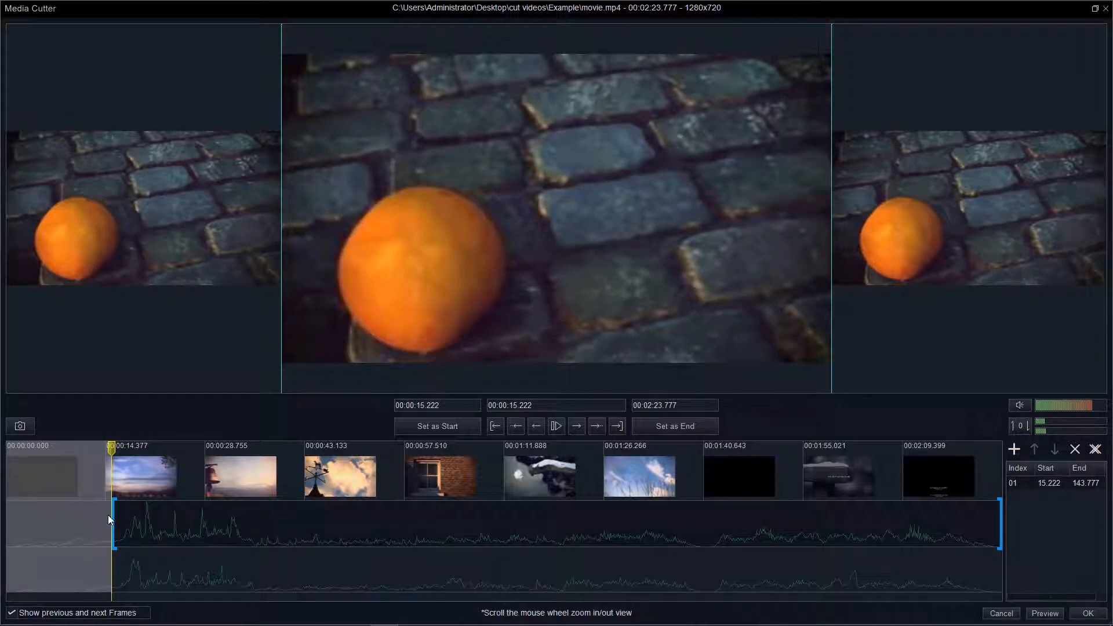
Move the playback cursor to 00:02:01.736 and set the kept segment's end there.
drag(110, 448, 851, 436)
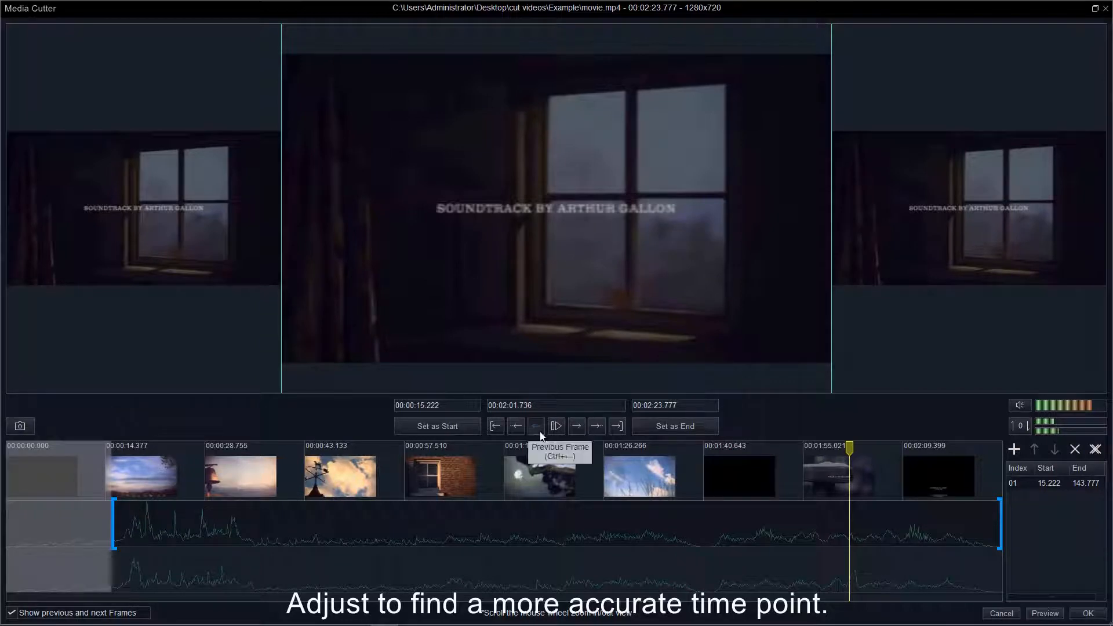
click(575, 427)
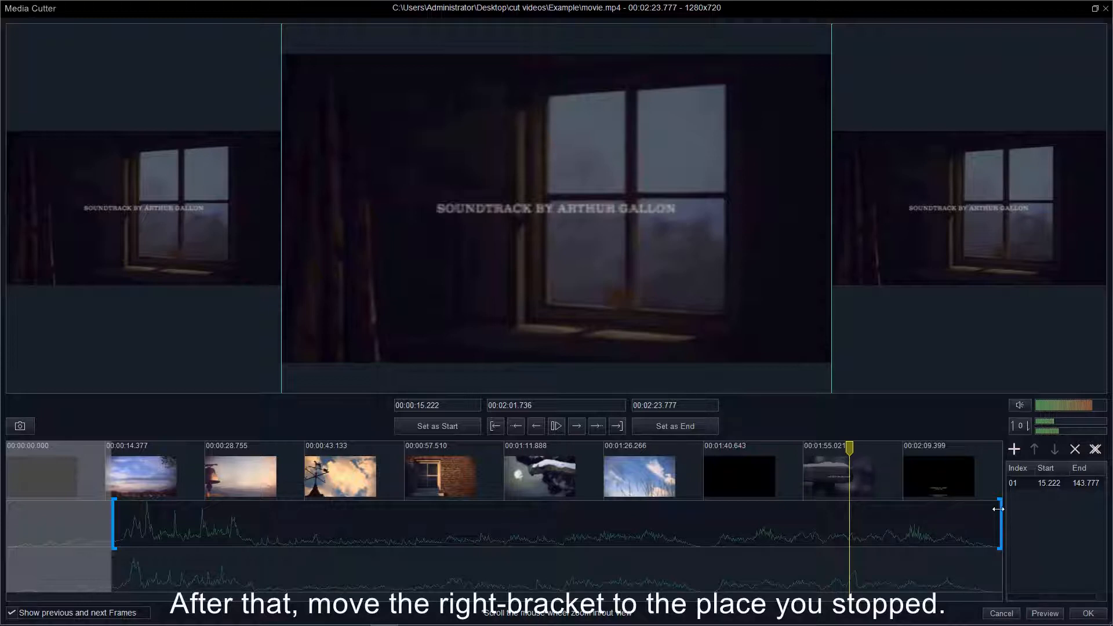
drag(998, 518, 852, 536)
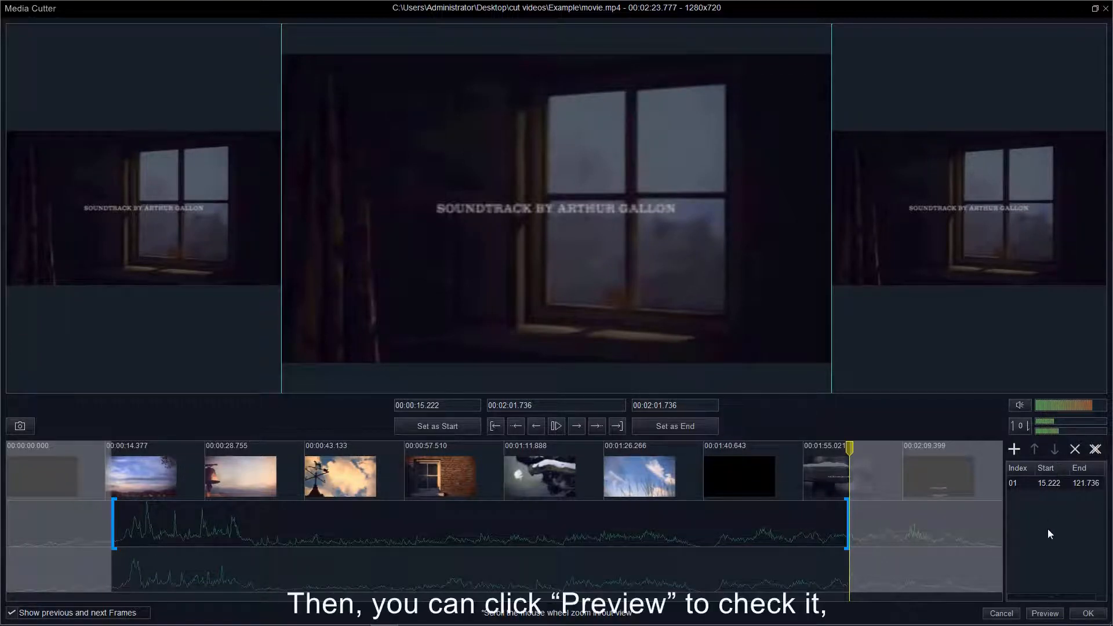
Preview the trimmed middle segment, then stop playback and close the preview.
click(1041, 605)
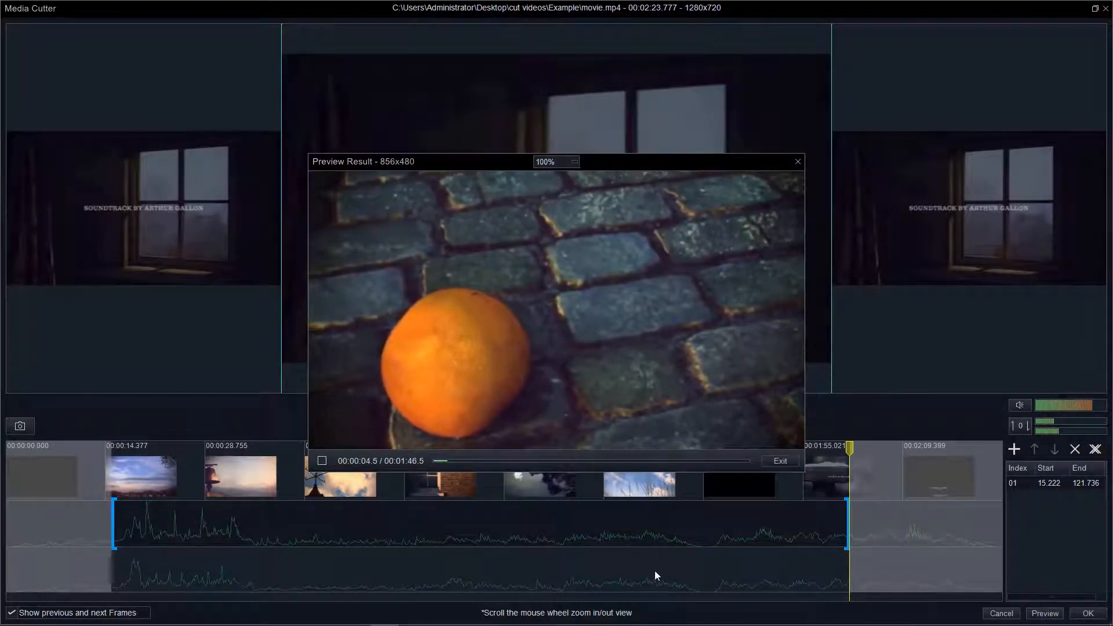
click(323, 459)
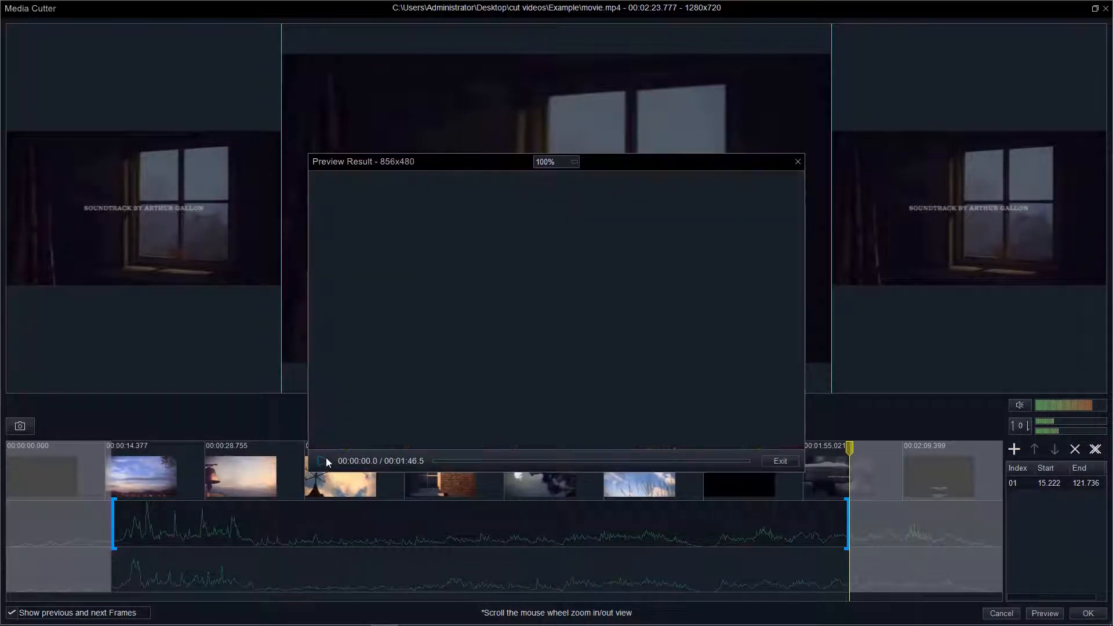
click(779, 460)
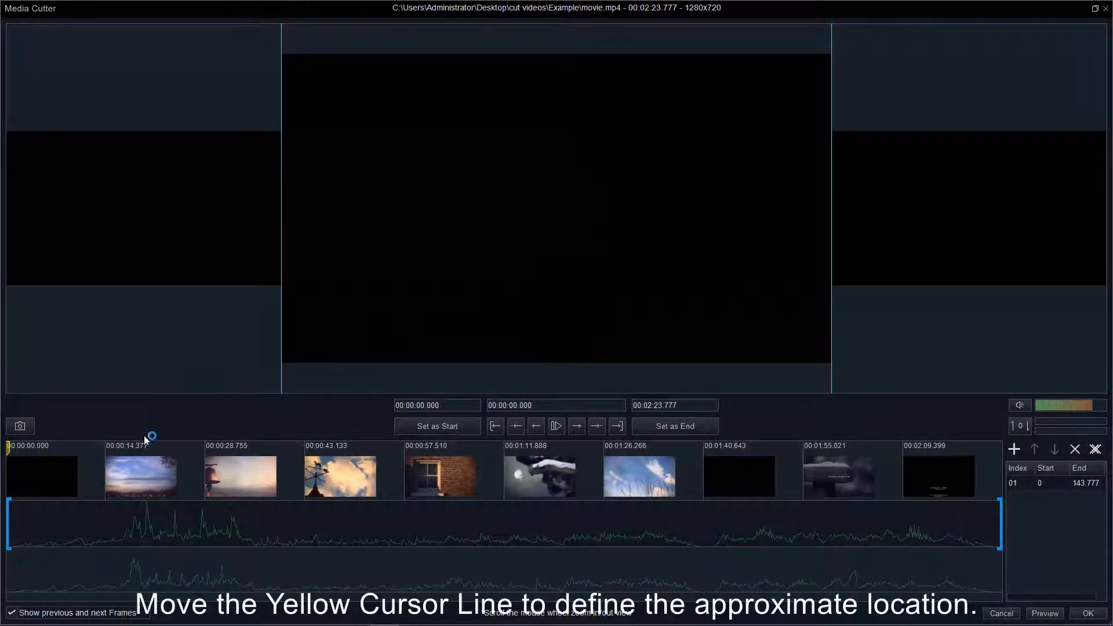
Keep the opening part of the clip by setting the first segment from 0 to 00:00:15.239.
drag(10, 449, 113, 454)
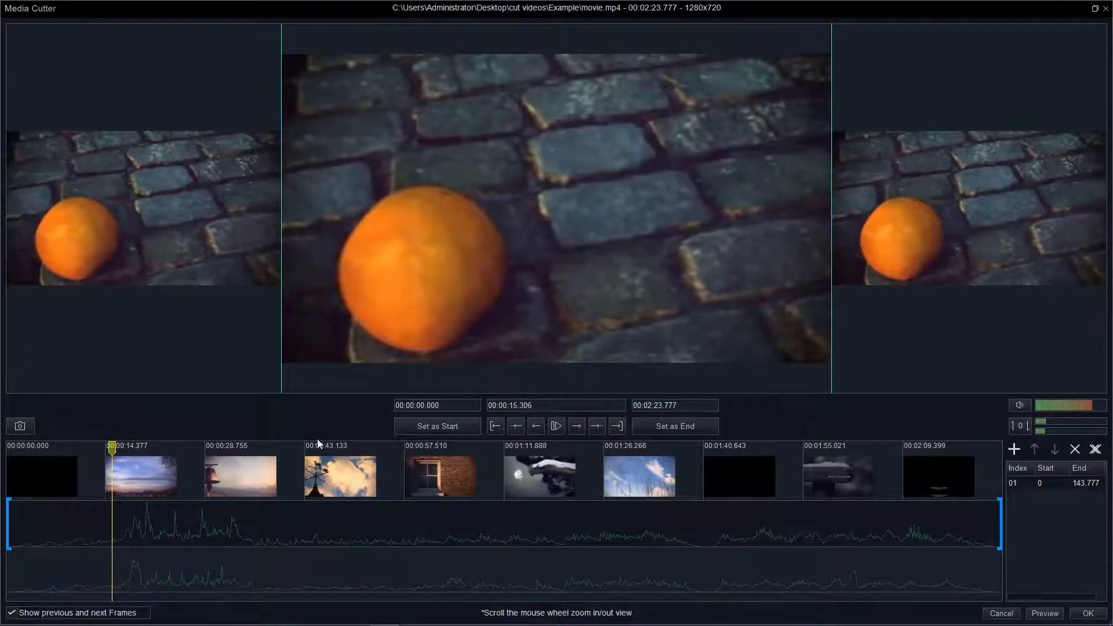
click(536, 425)
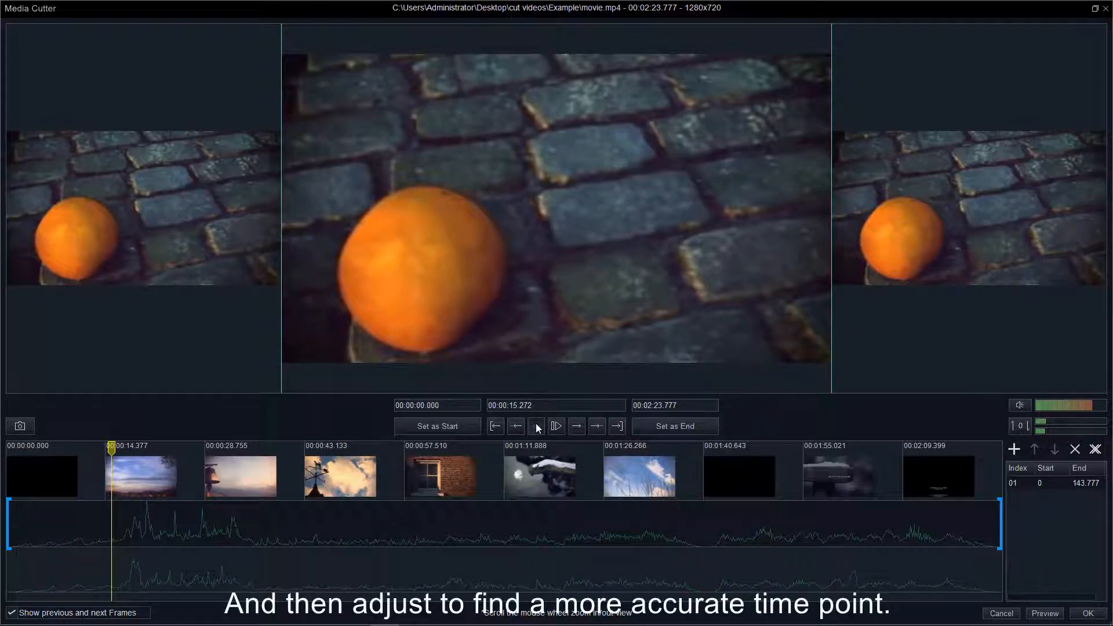
click(536, 425)
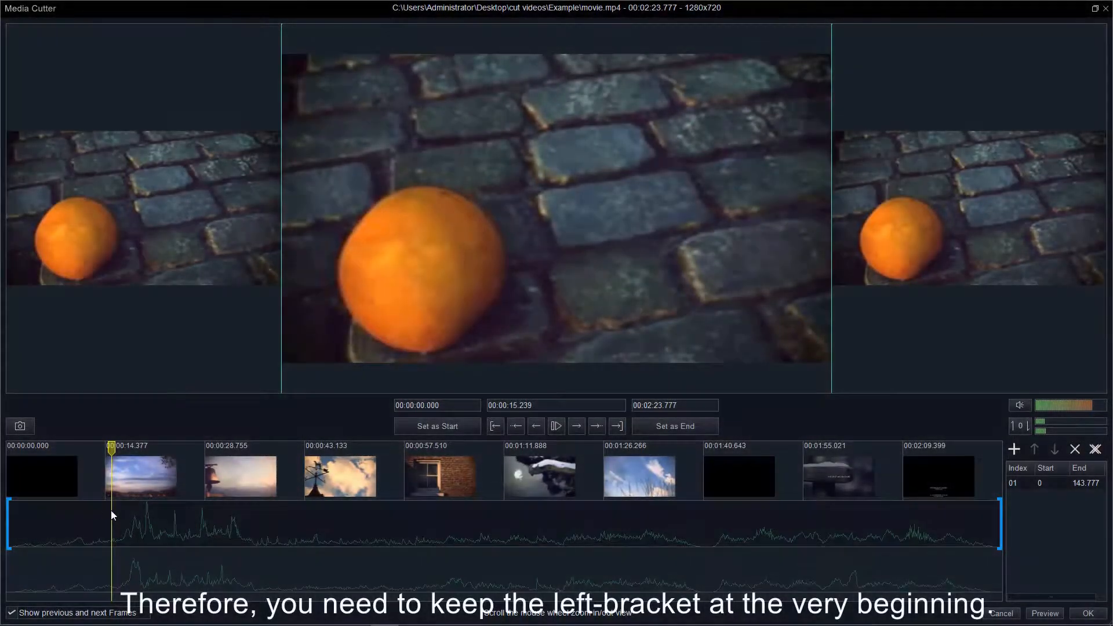
click(9, 512)
drag(9, 512, 2, 514)
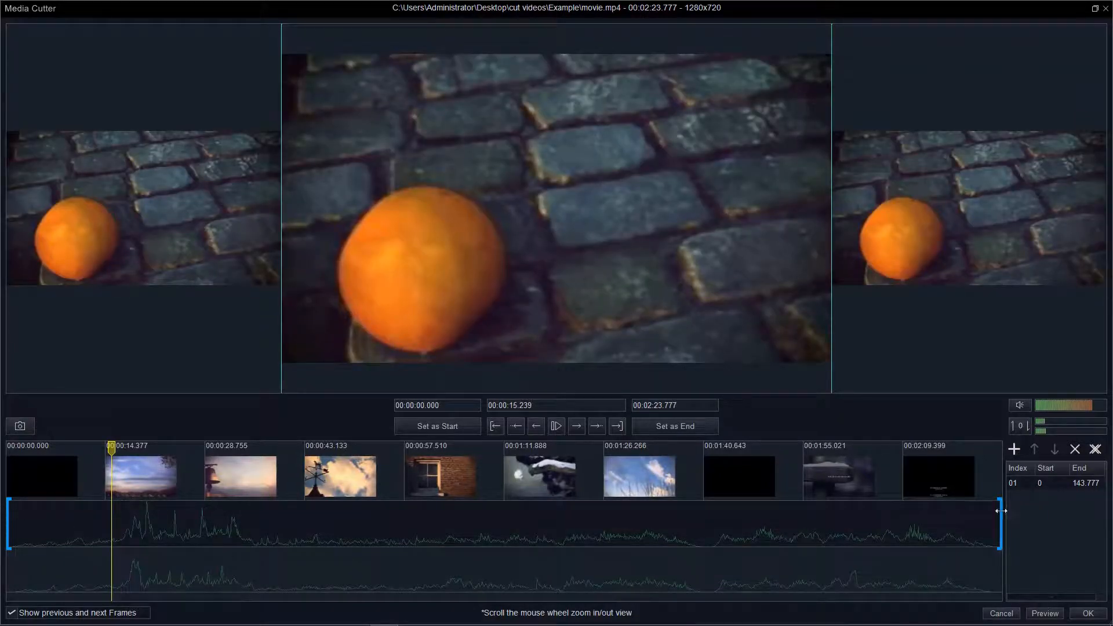
drag(1001, 511, 116, 534)
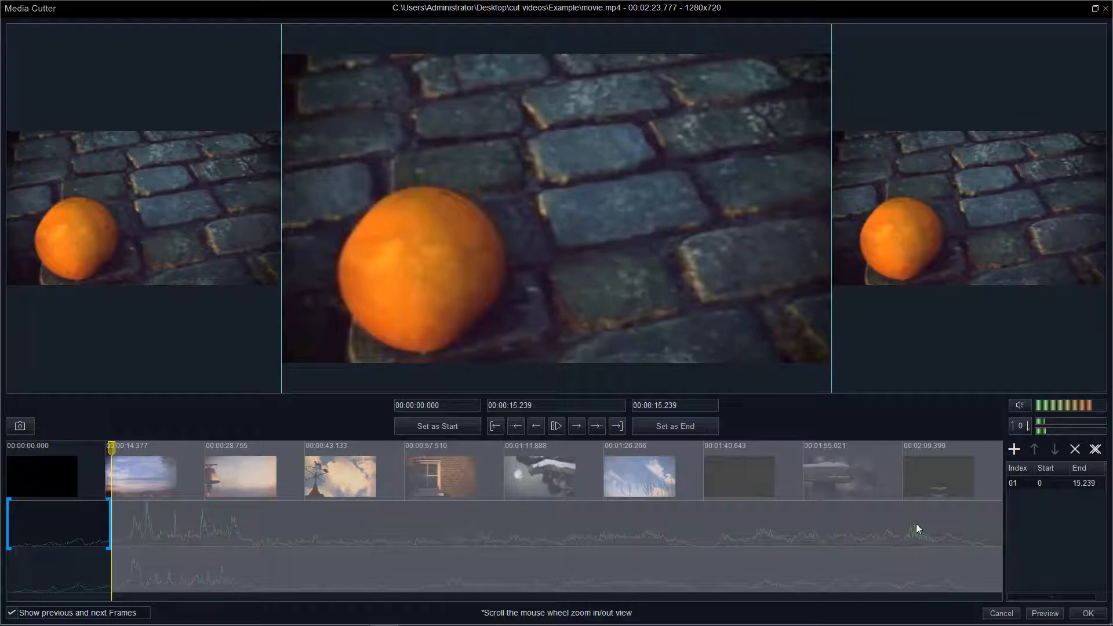
Add a second segment that keeps the ending, from 00:02:02.180 to the clip's end at 00:02:23.777.
click(1014, 449)
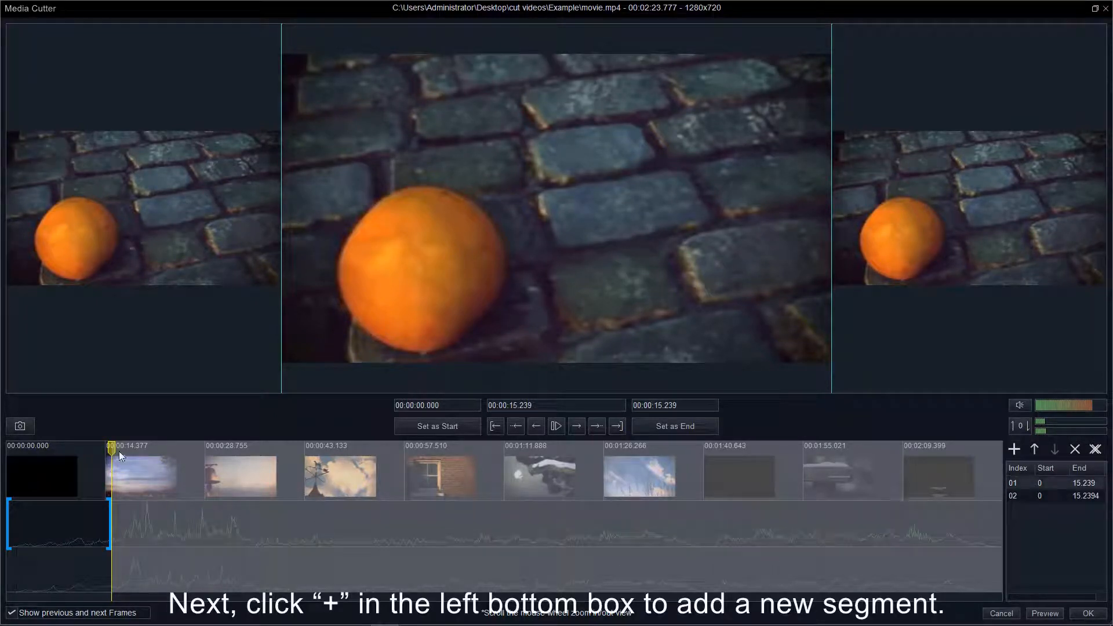
drag(110, 445, 618, 494)
click(852, 486)
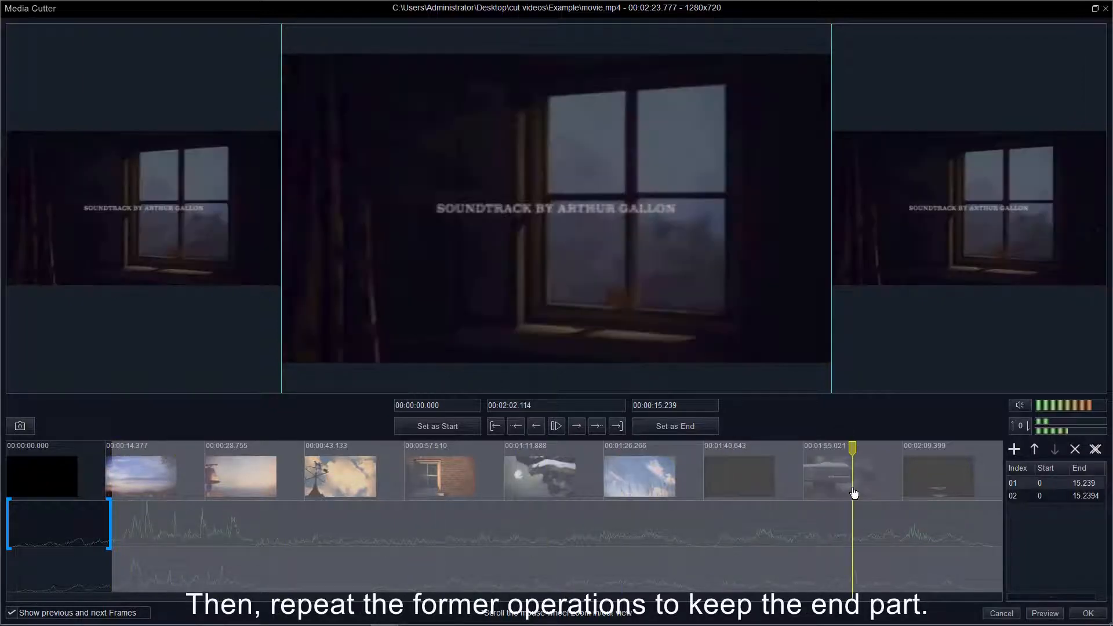
click(577, 429)
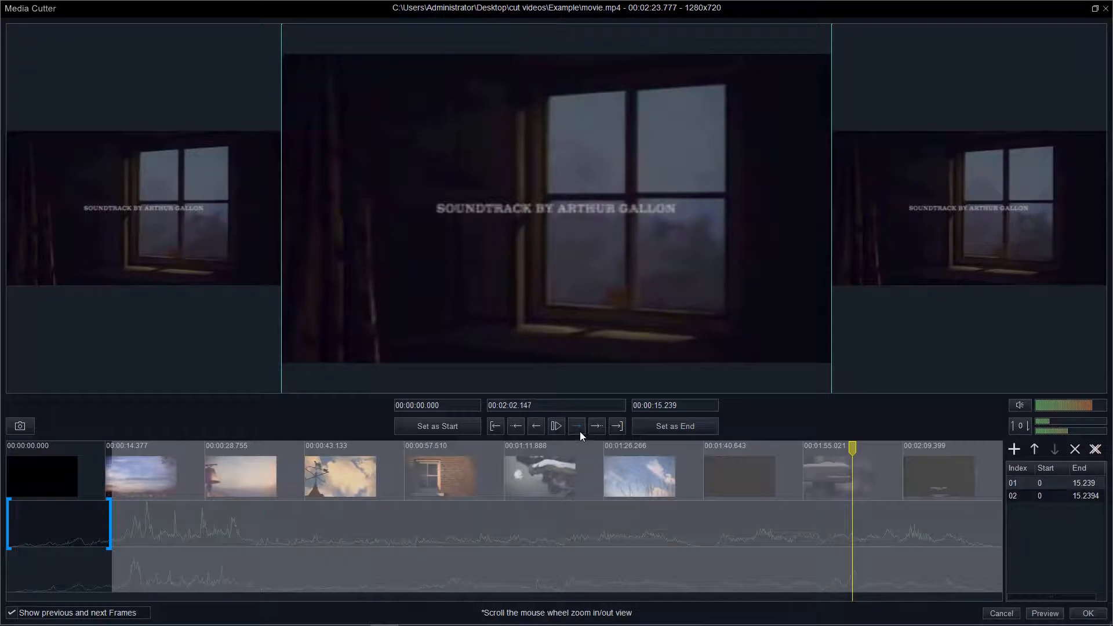
click(579, 431)
drag(108, 516, 1002, 510)
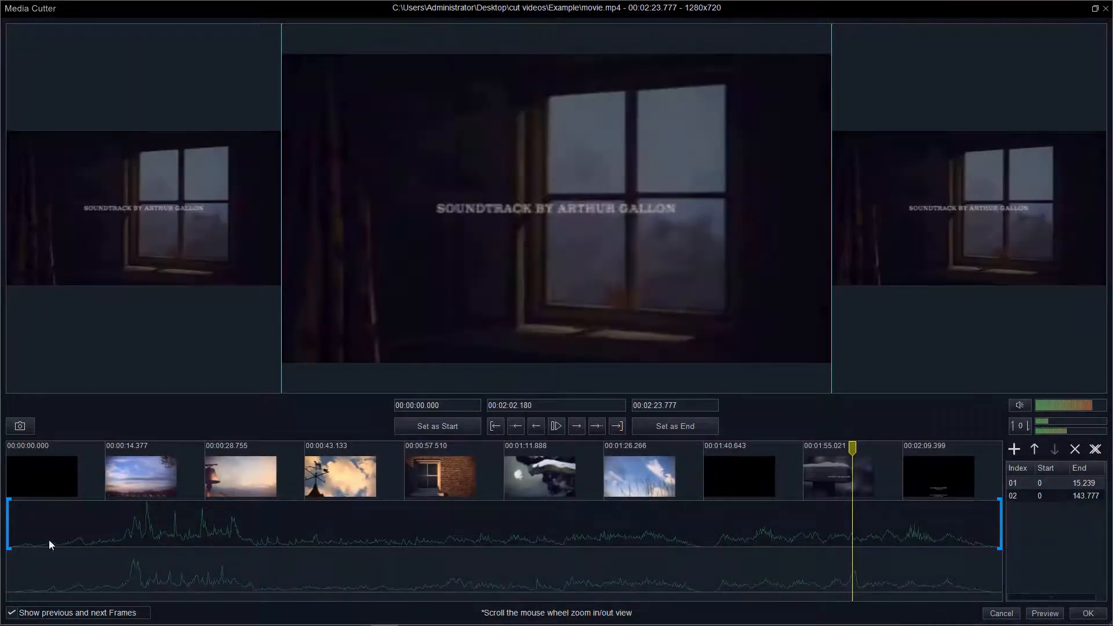
drag(7, 523, 848, 517)
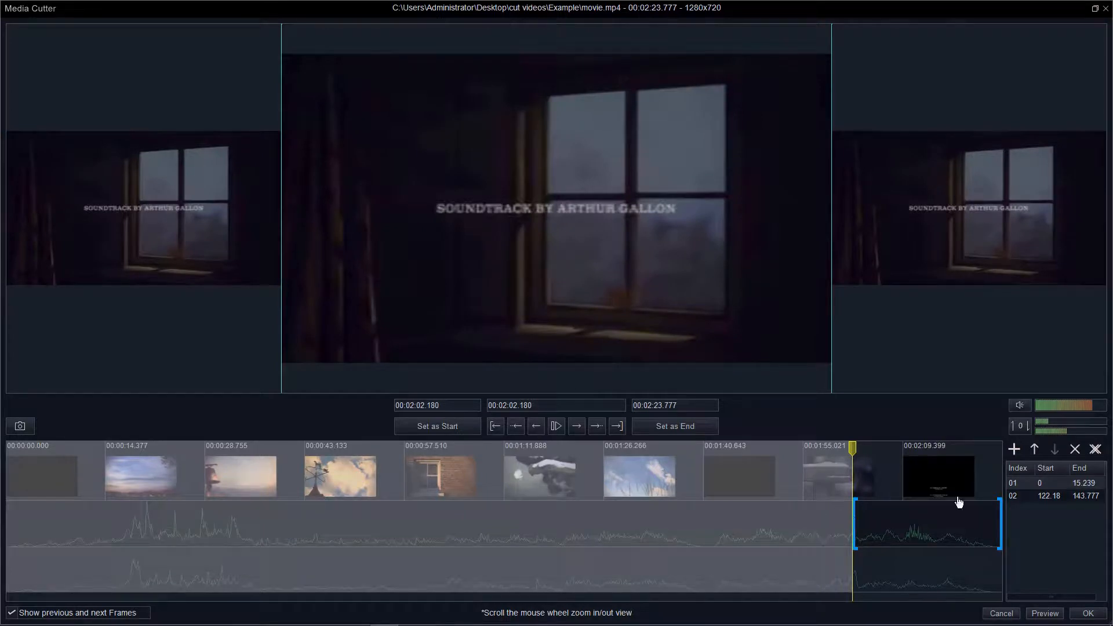
Check both kept segments in a preview of the combined result and apply the cuts.
click(1026, 481)
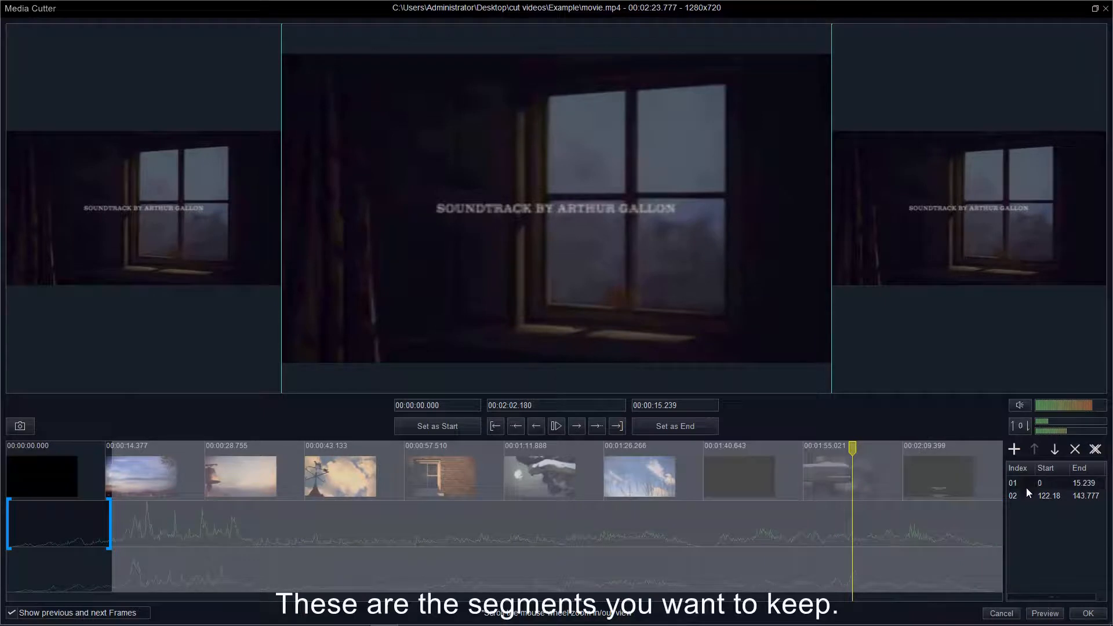
click(1027, 495)
click(1030, 484)
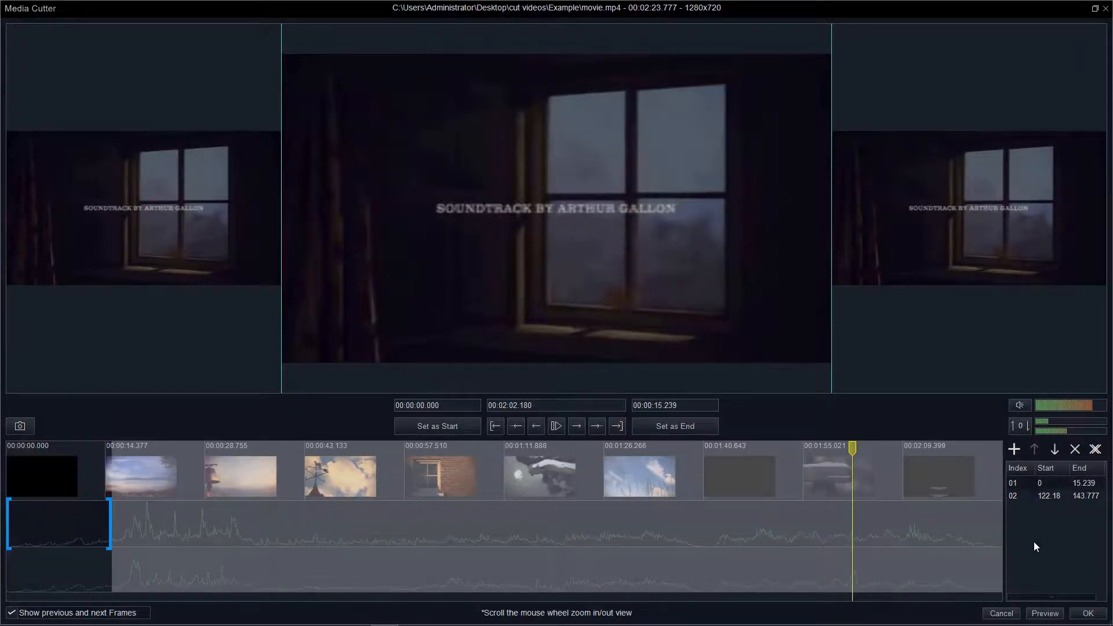
click(1039, 612)
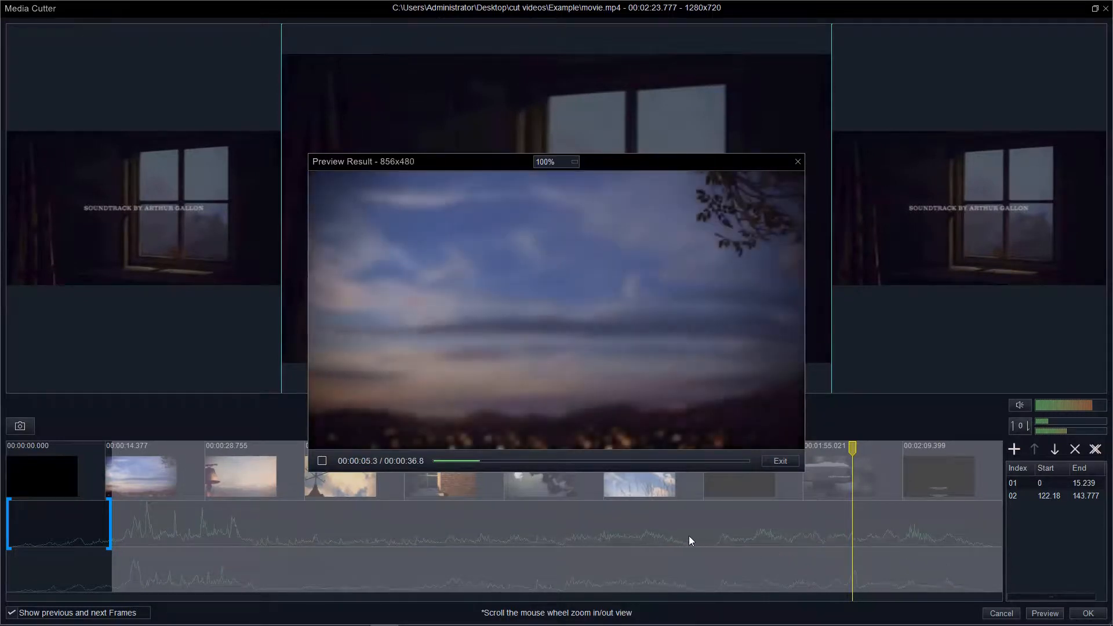
click(323, 461)
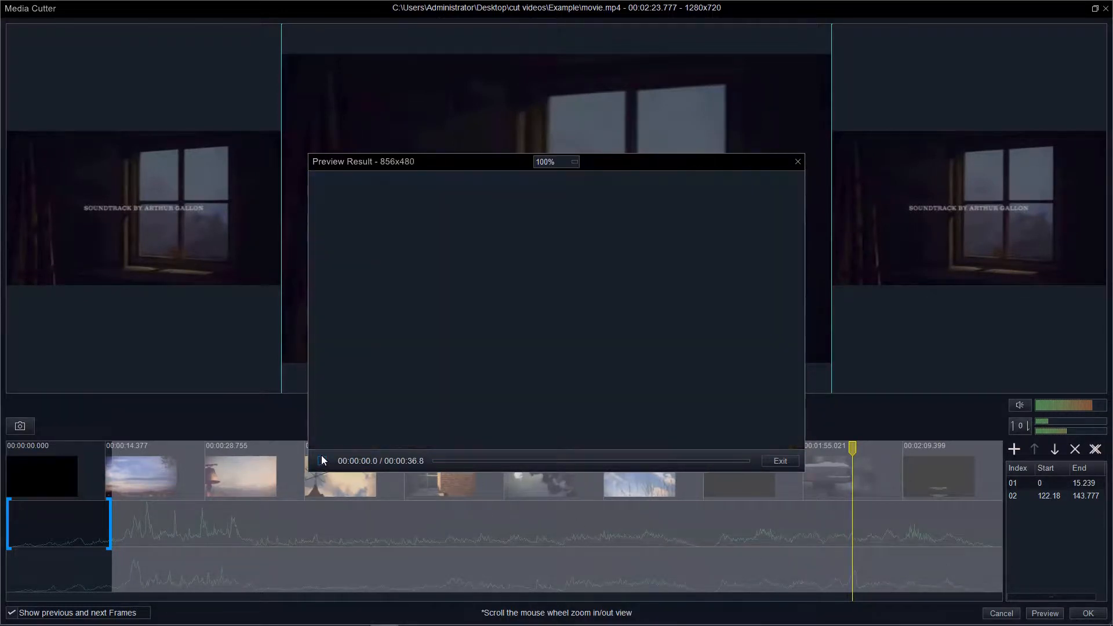
click(780, 461)
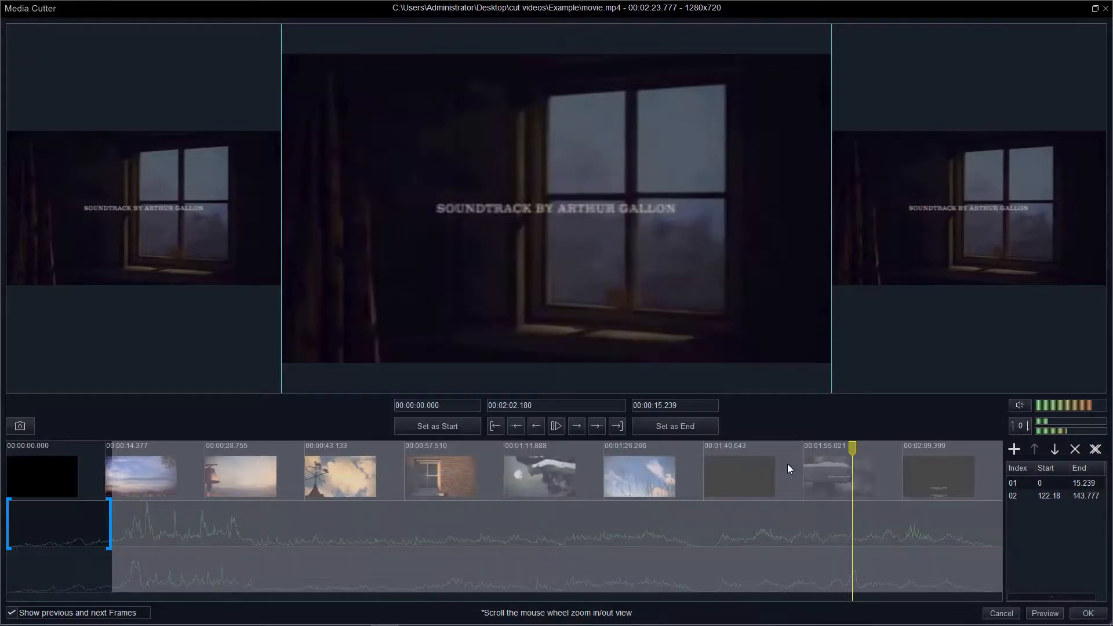
click(1083, 614)
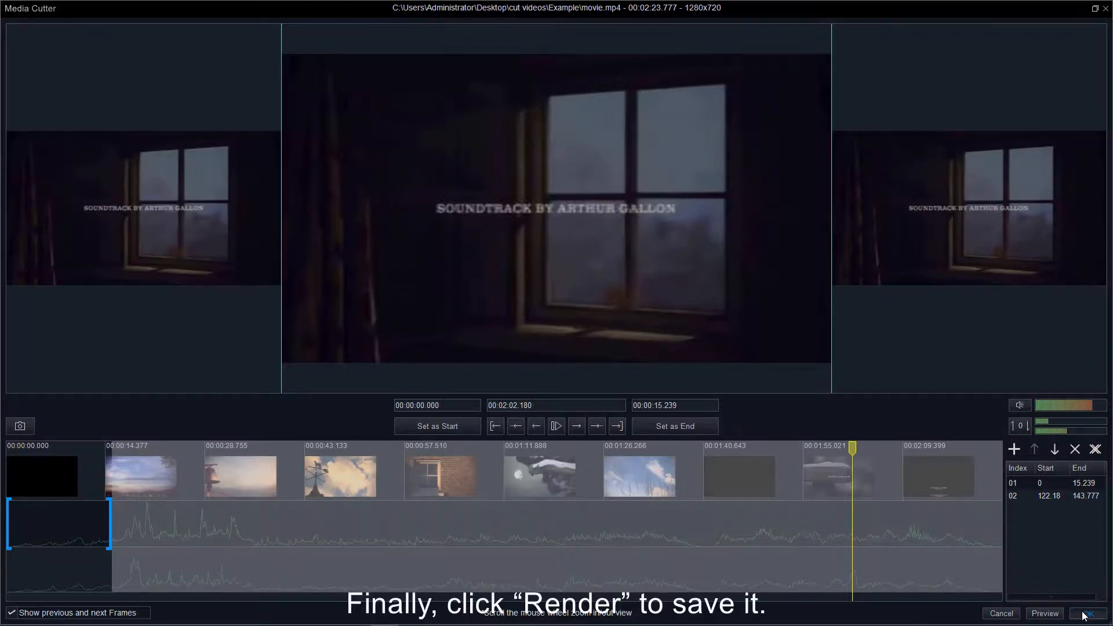